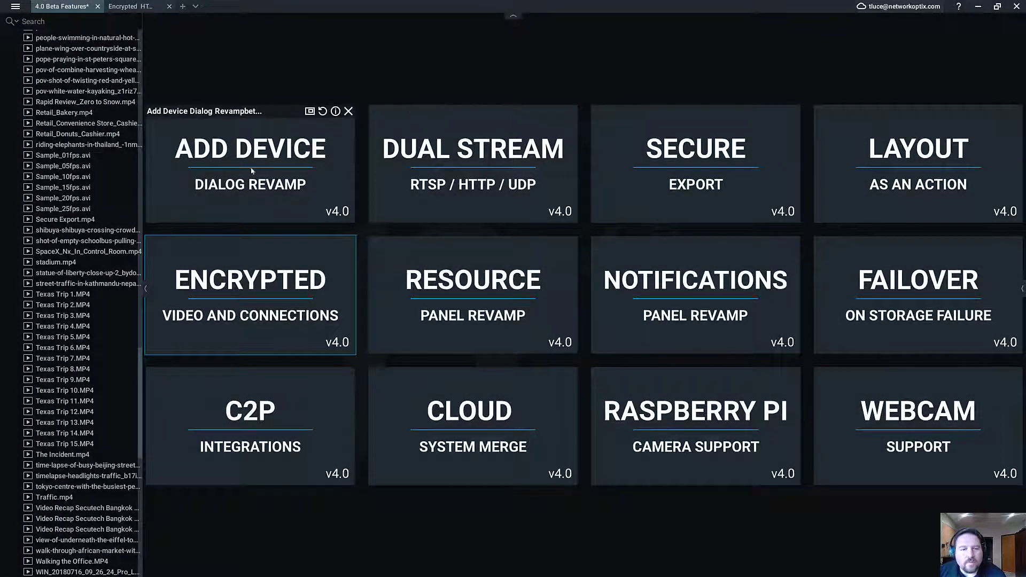
# Step: Present the ENCRYPTED feature tile full-view, then maximize the Secure Connections & Encrypted Video overview slide
pyautogui.doubleClick(284, 296)
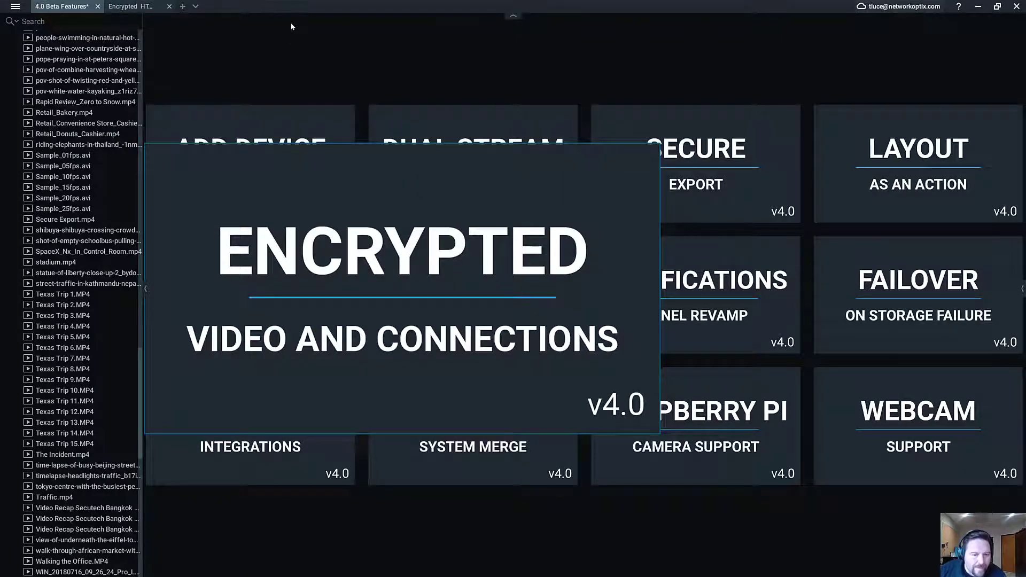
pyautogui.doubleClick(420, 307)
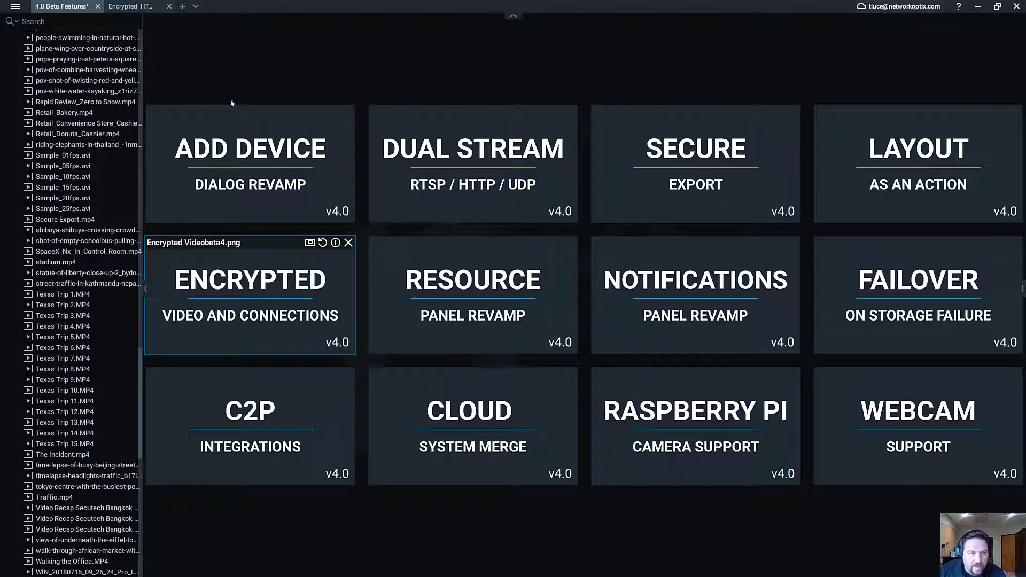
pyautogui.click(140, 7)
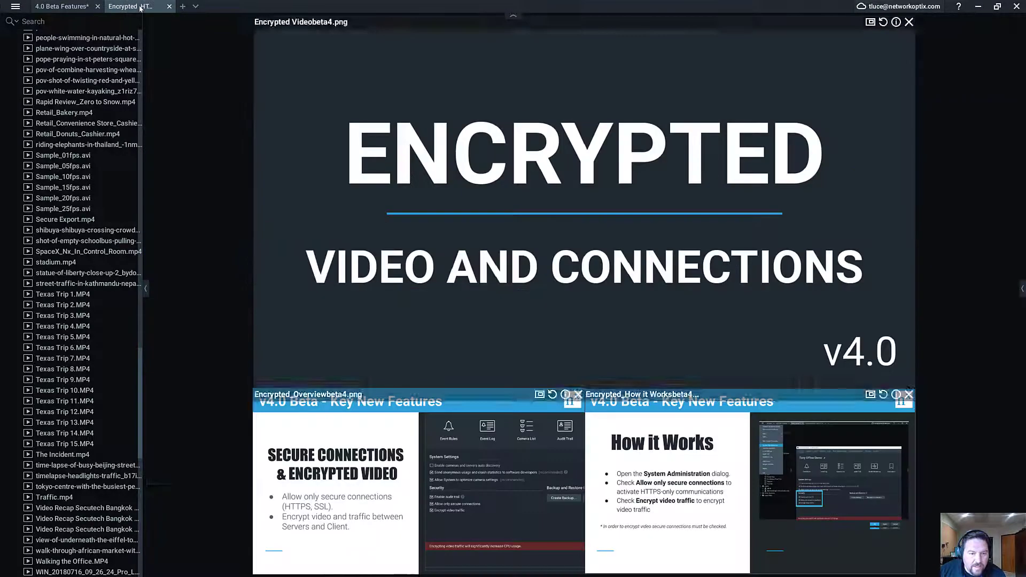
pyautogui.doubleClick(424, 460)
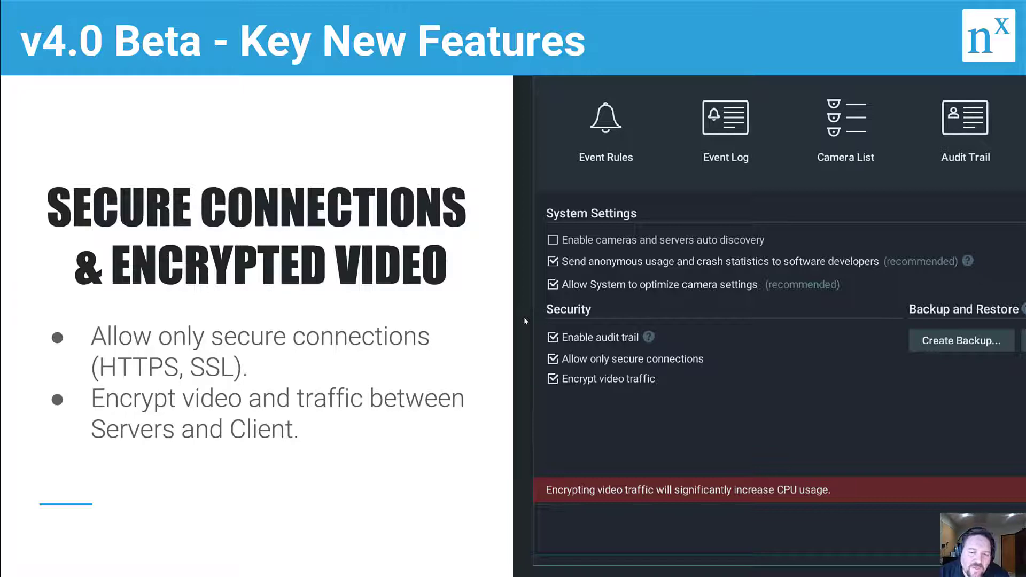
# Step: Bring up System Administration for Tony Office Demo and create an empty New Layout 8 beneath it
pyautogui.doubleClick(418, 302)
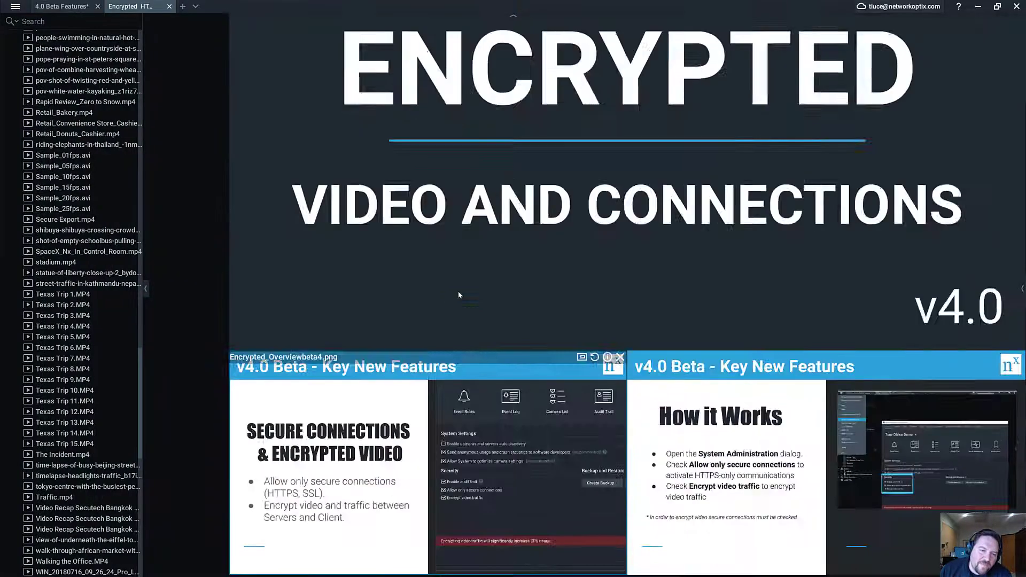
pyautogui.click(15, 6)
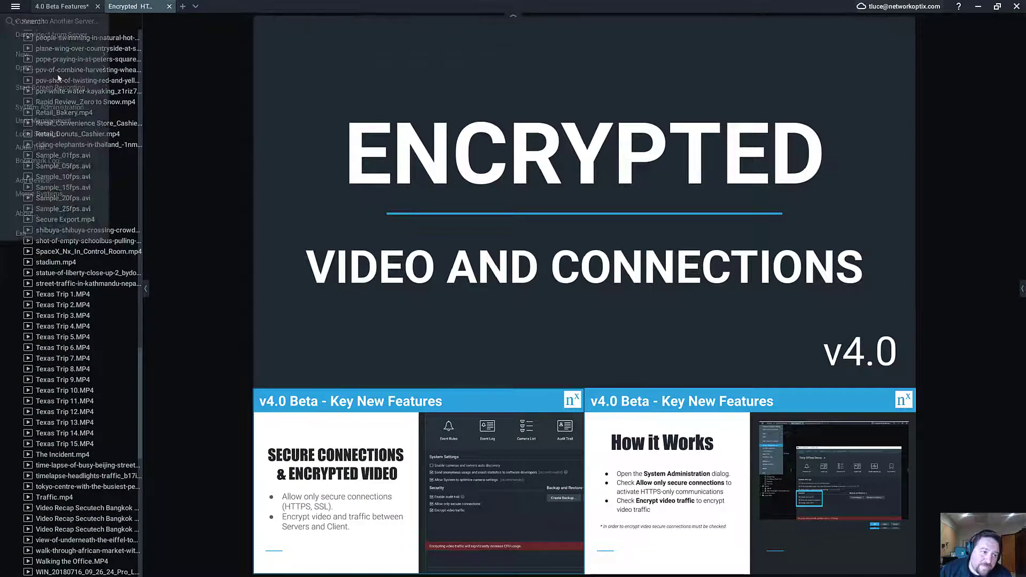
pyautogui.click(60, 105)
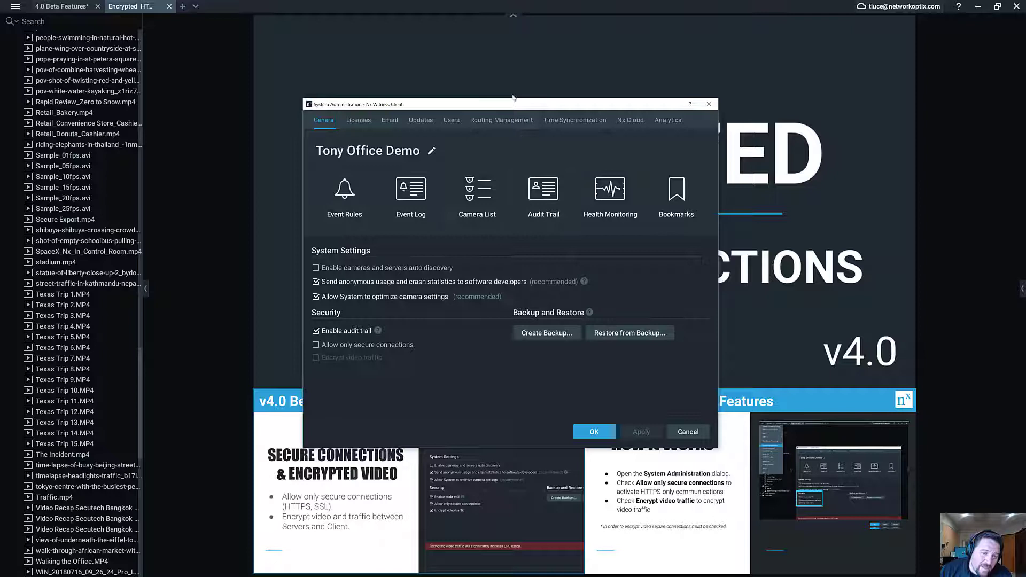
pyautogui.moveTo(513, 107); pyautogui.dragTo(525, 39)
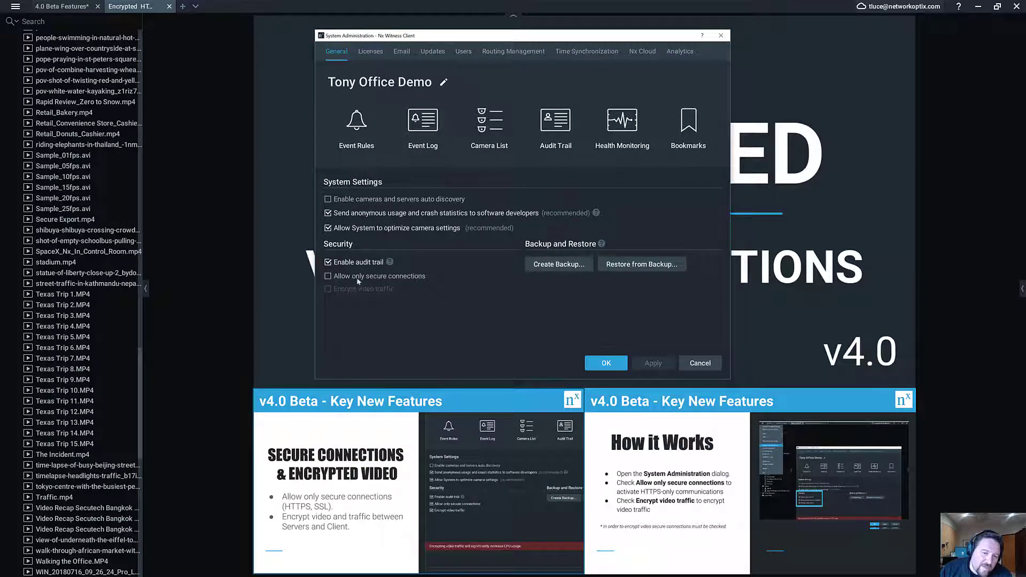
pyautogui.click(182, 6)
# Step: Add the Nx2 and Tony's Desktop server health graphs to New Layout 8 side by side
pyautogui.moveTo(401, 35); pyautogui.dragTo(405, 35)
pyautogui.moveTo(570, 35); pyautogui.dragTo(745, 60)
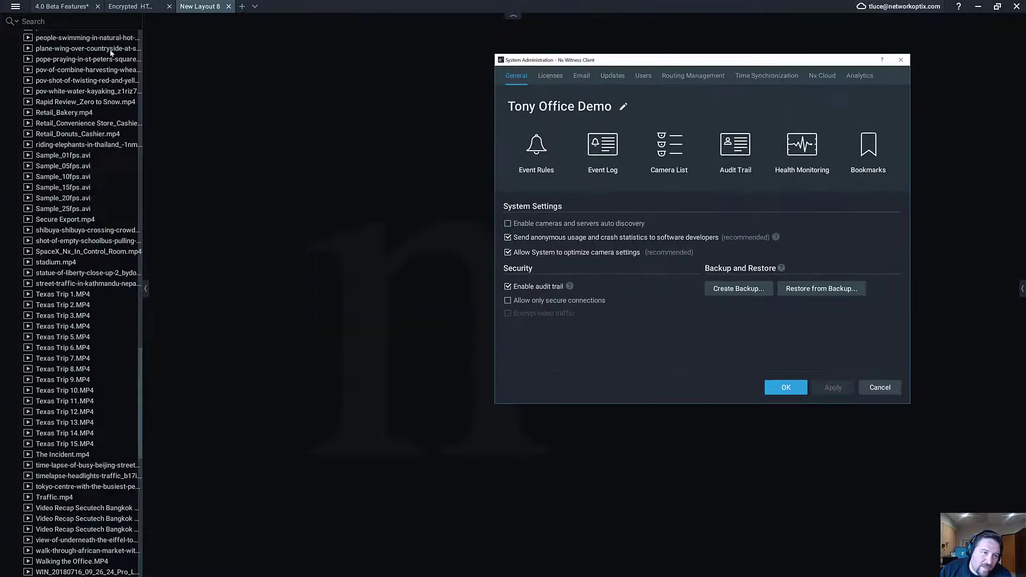
pyautogui.scroll(5, 91, 166)
pyautogui.scroll(5, 92, 166)
pyautogui.scroll(5, 92, 167)
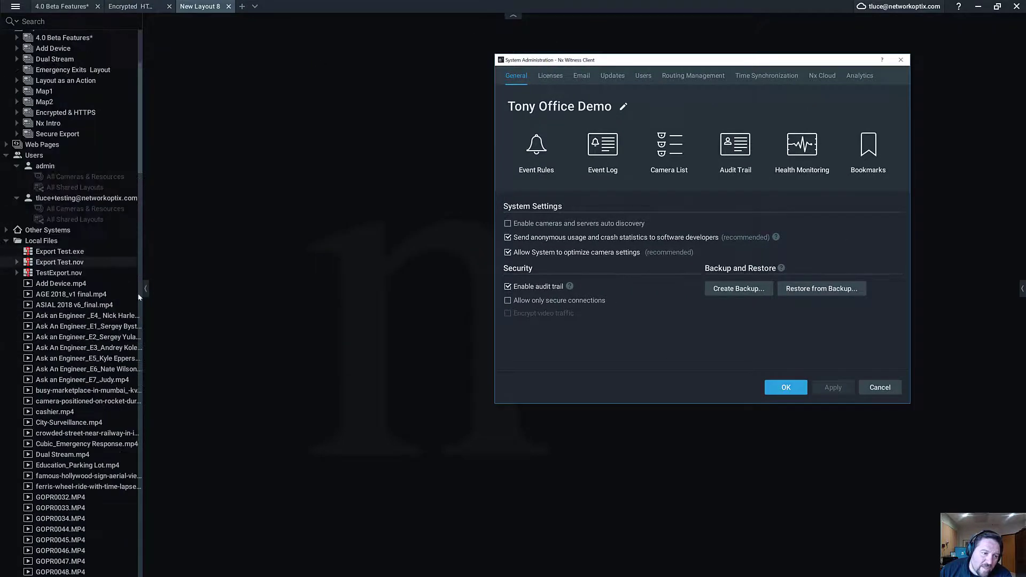
pyautogui.scroll(5, 112, 180)
pyautogui.click(7, 316)
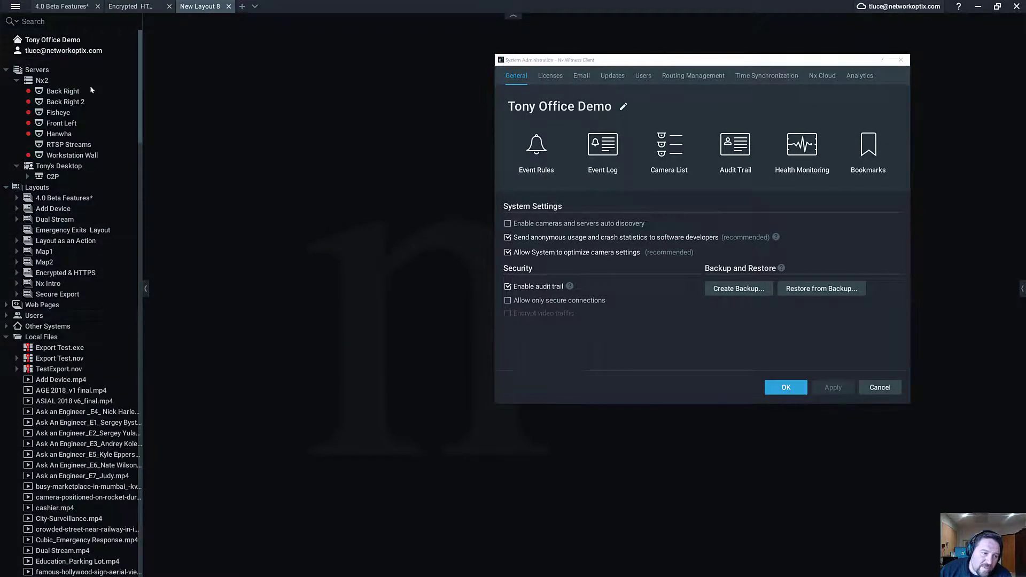
pyautogui.click(5, 337)
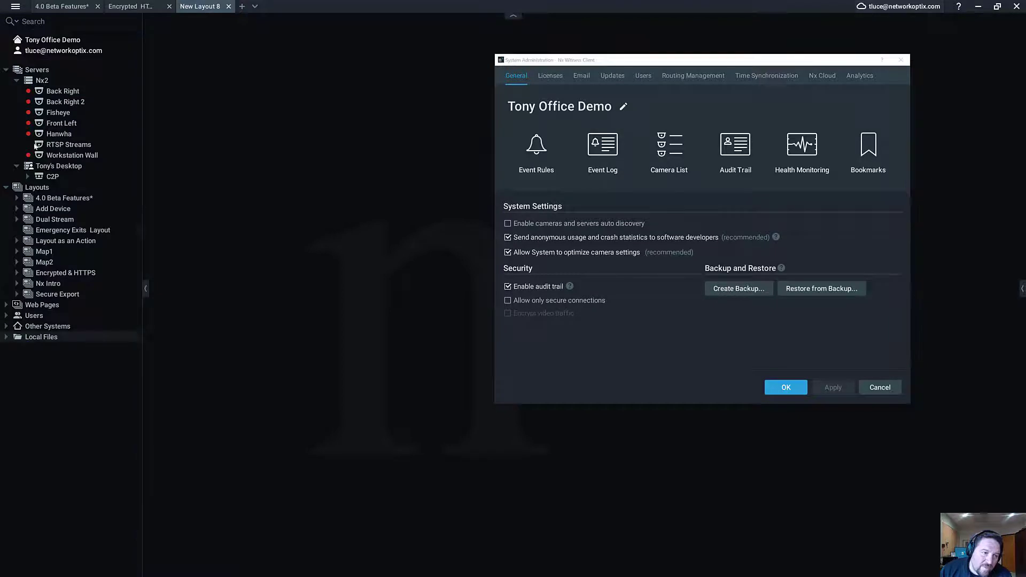
pyautogui.doubleClick(104, 82)
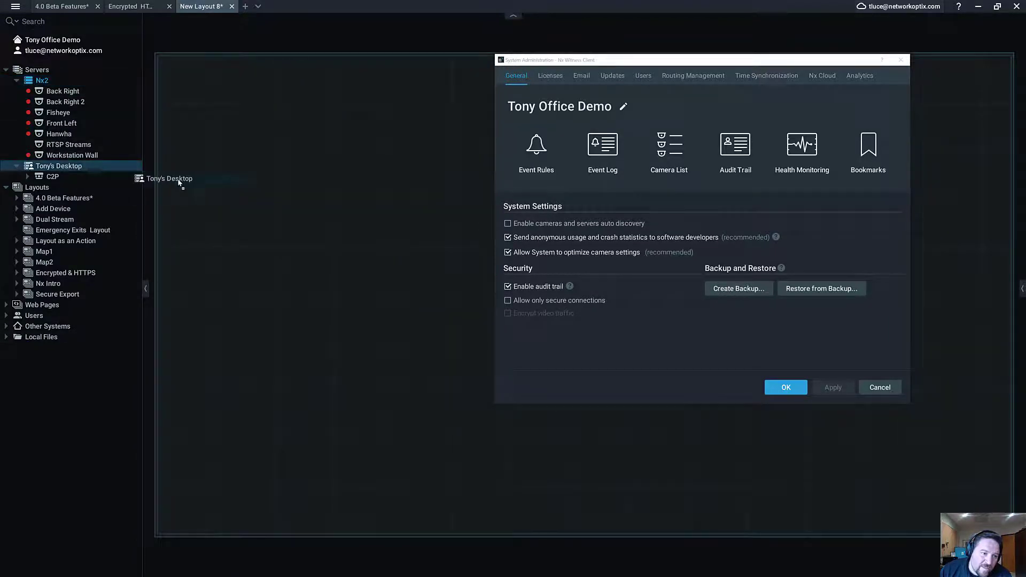
pyautogui.moveTo(180, 183); pyautogui.dragTo(186, 175)
pyautogui.moveTo(696, 65); pyautogui.dragTo(559, 392)
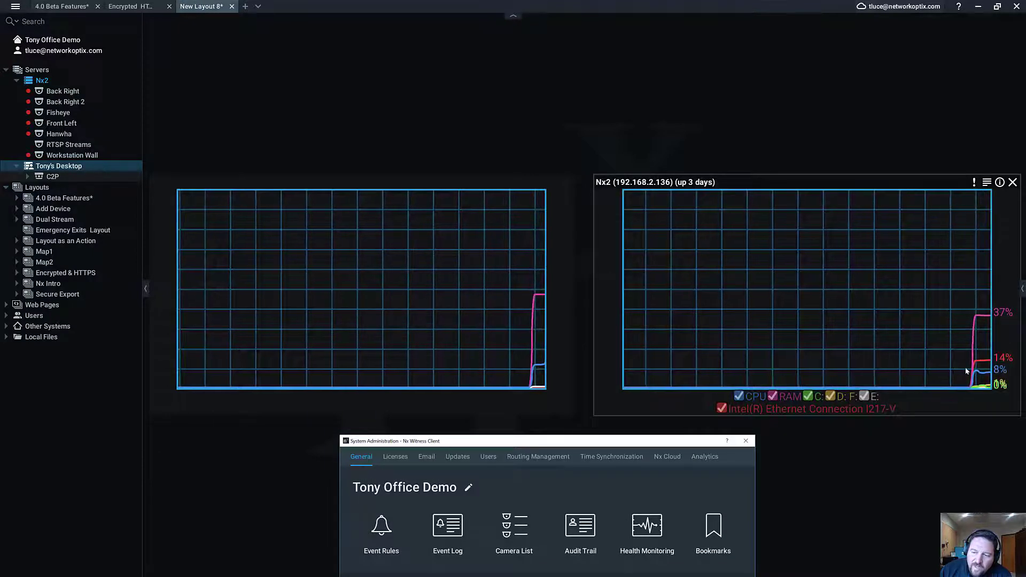
pyautogui.moveTo(361, 289)
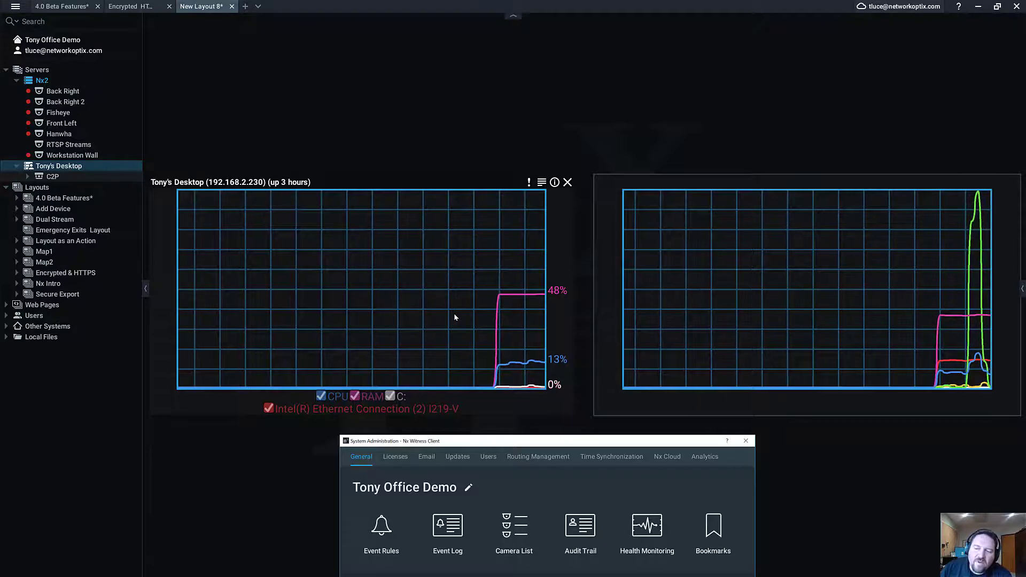
pyautogui.moveTo(805, 296)
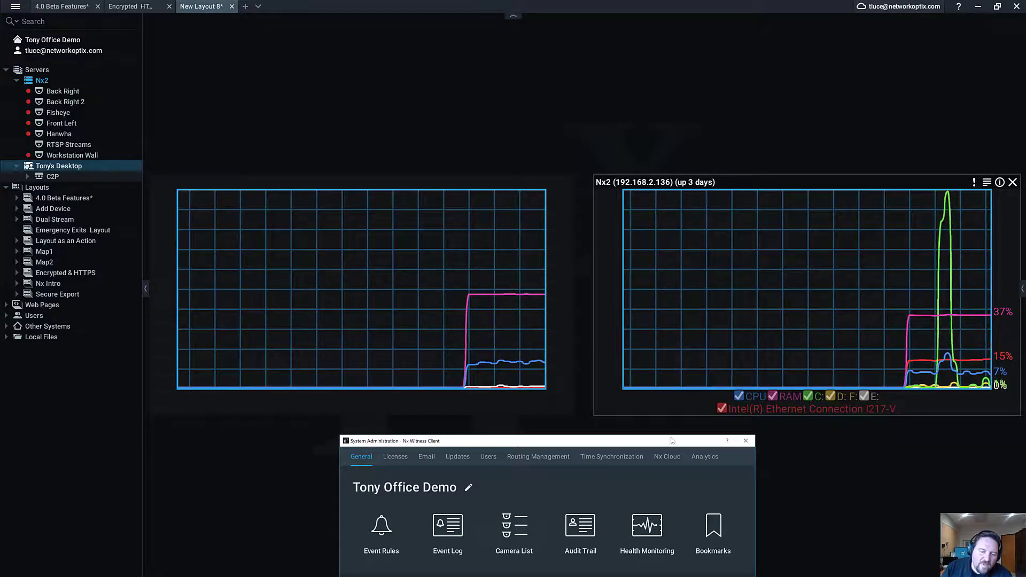
# Step: Enable Allow only secure connections and apply it while watching server load
pyautogui.moveTo(631, 445); pyautogui.dragTo(621, 235)
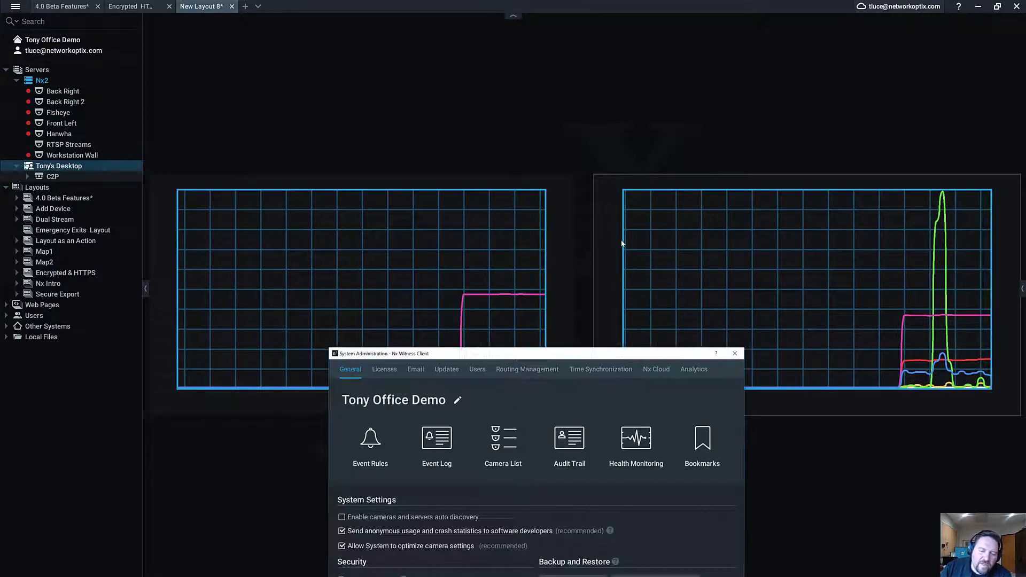
pyautogui.click(350, 470)
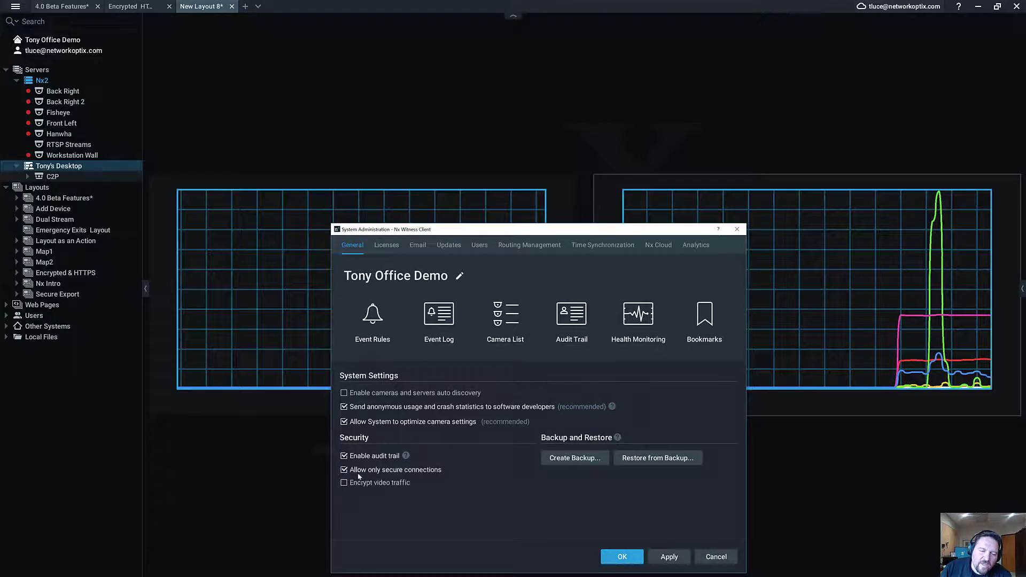
pyautogui.click(666, 557)
# Step: Tick Encrypt video traffic, then untick it so encryption stays disabled
pyautogui.moveTo(592, 244); pyautogui.dragTo(709, 456)
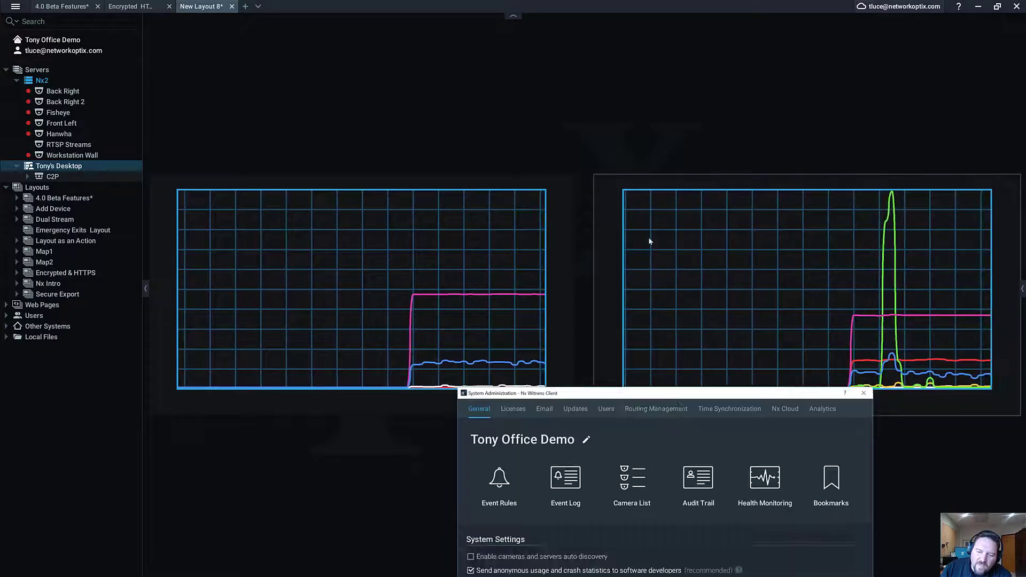
pyautogui.click(504, 402)
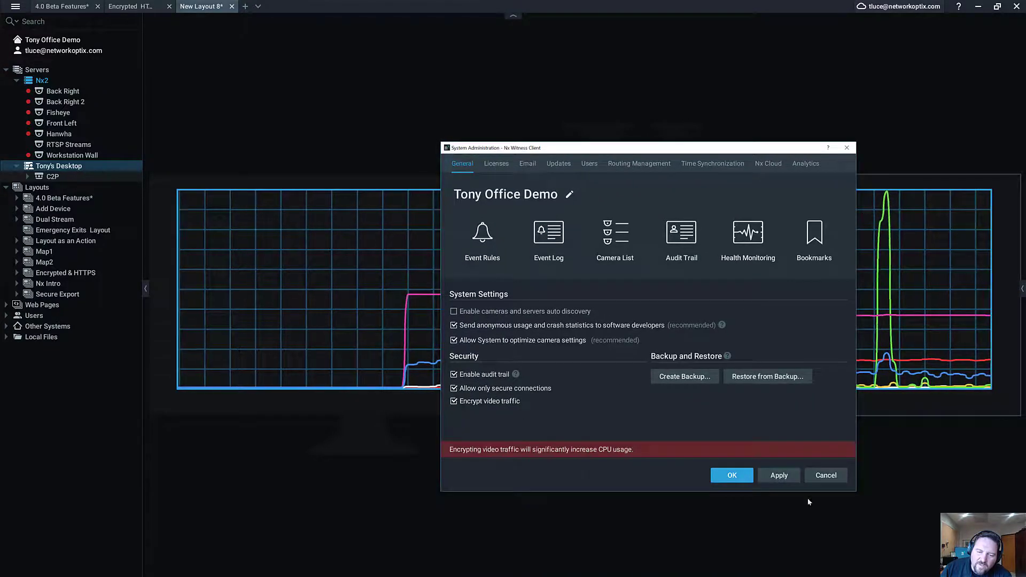
pyautogui.click(791, 477)
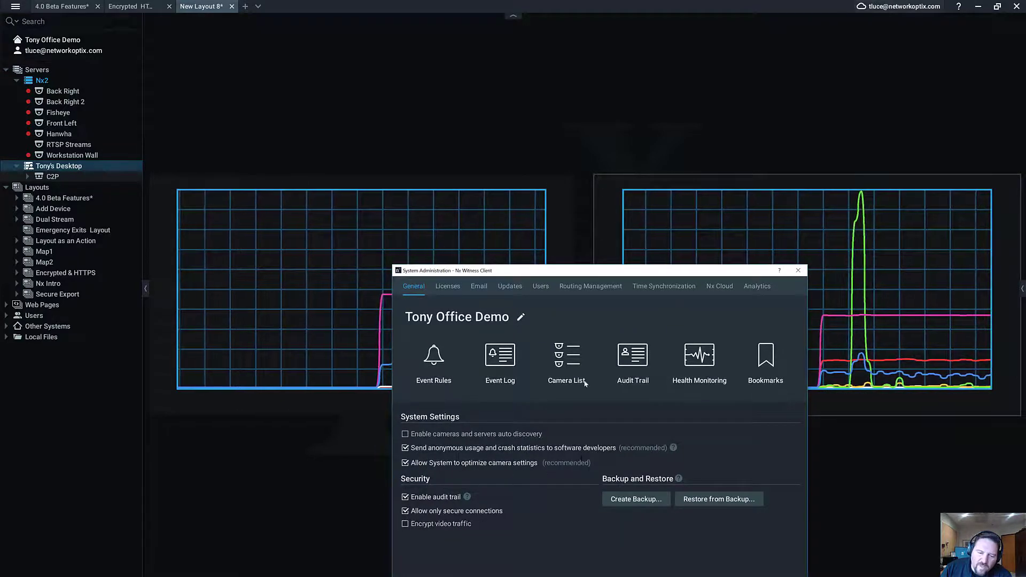
# Step: Place the Hanwha and Front Left camera streams in the layout cells above the CPU graphs
pyautogui.moveTo(609, 276); pyautogui.dragTo(620, 144)
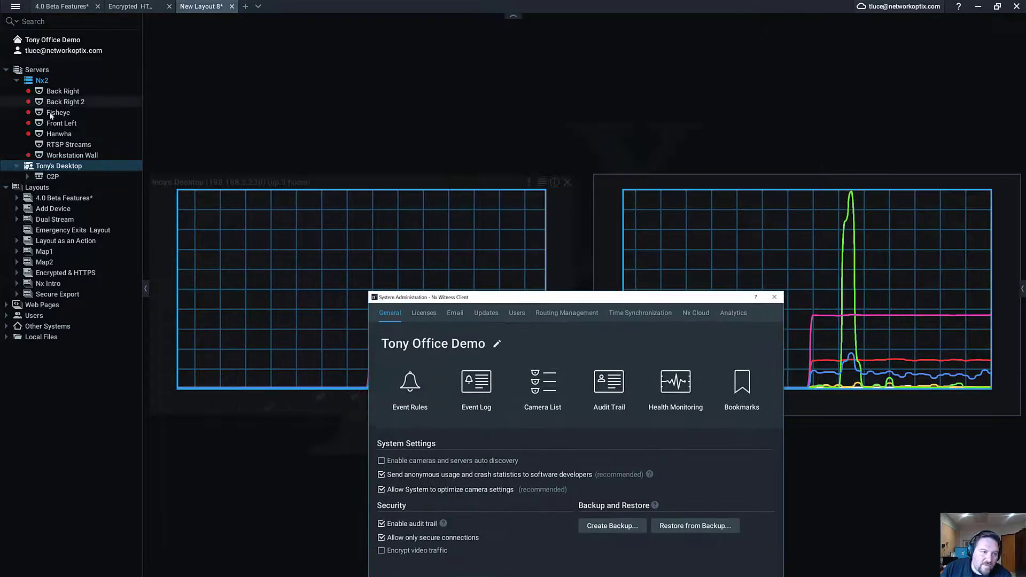
pyautogui.click(104, 133)
pyautogui.moveTo(62, 123); pyautogui.dragTo(740, 211)
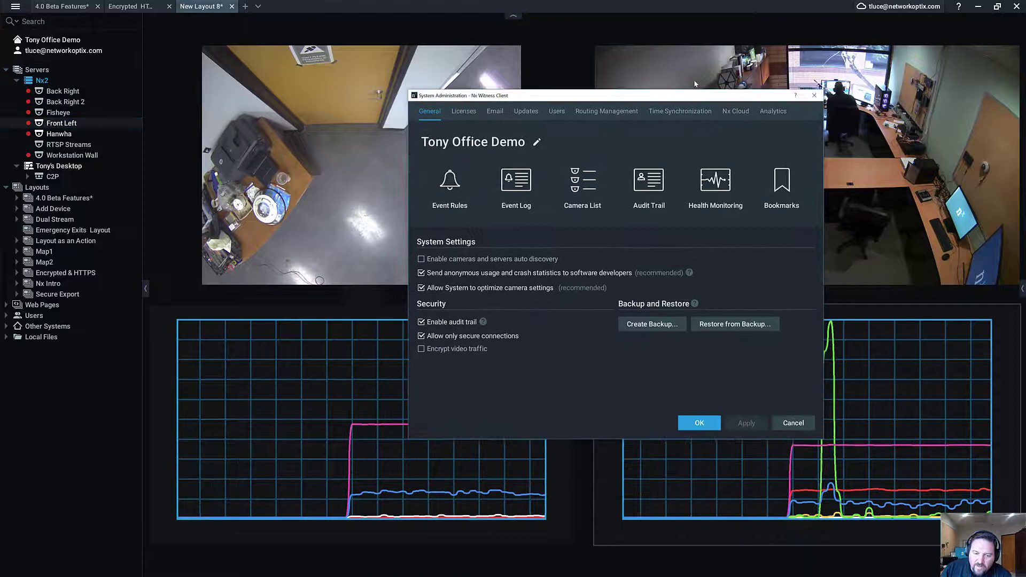
pyautogui.moveTo(651, 301); pyautogui.dragTo(667, 89)
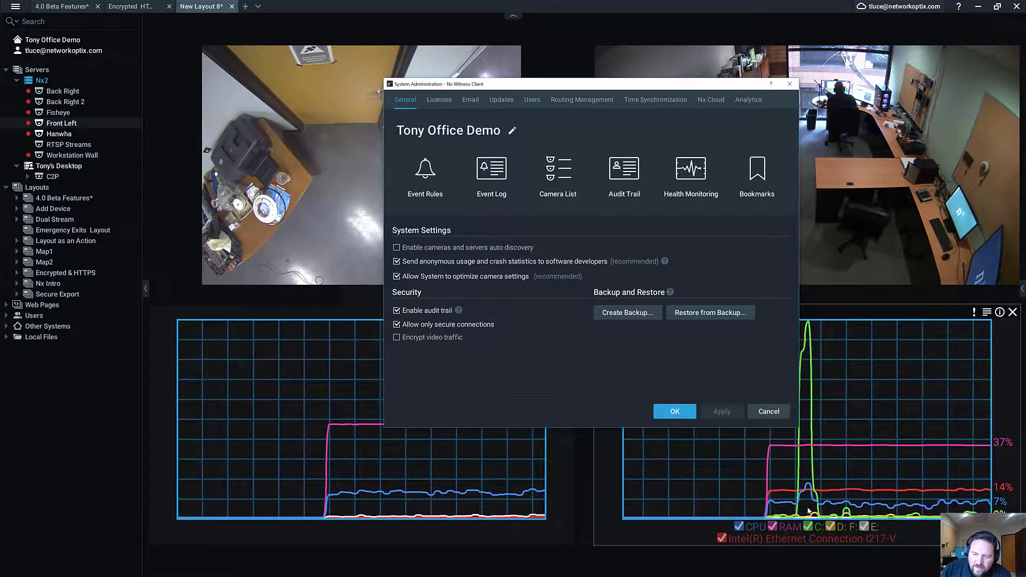
# Step: Enable Encrypt video traffic despite the CPU-usage warning, apply it and close System Administration
pyautogui.click(408, 338)
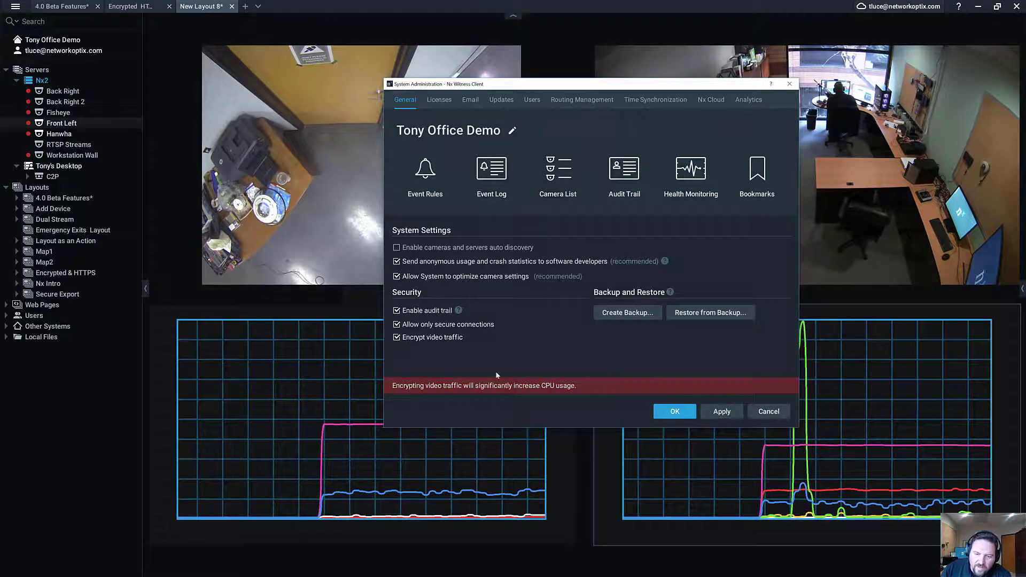
pyautogui.click(710, 412)
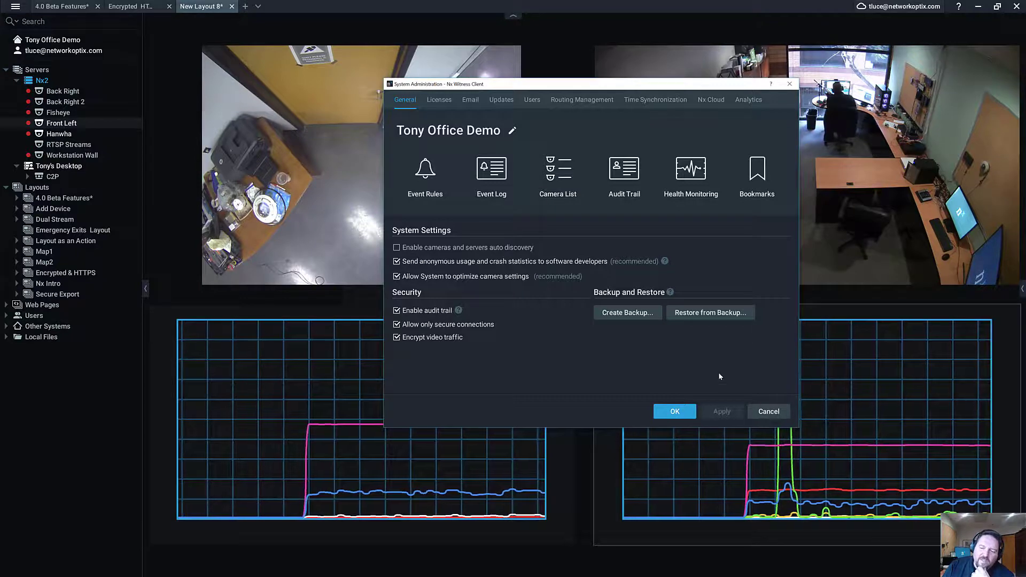
pyautogui.click(694, 412)
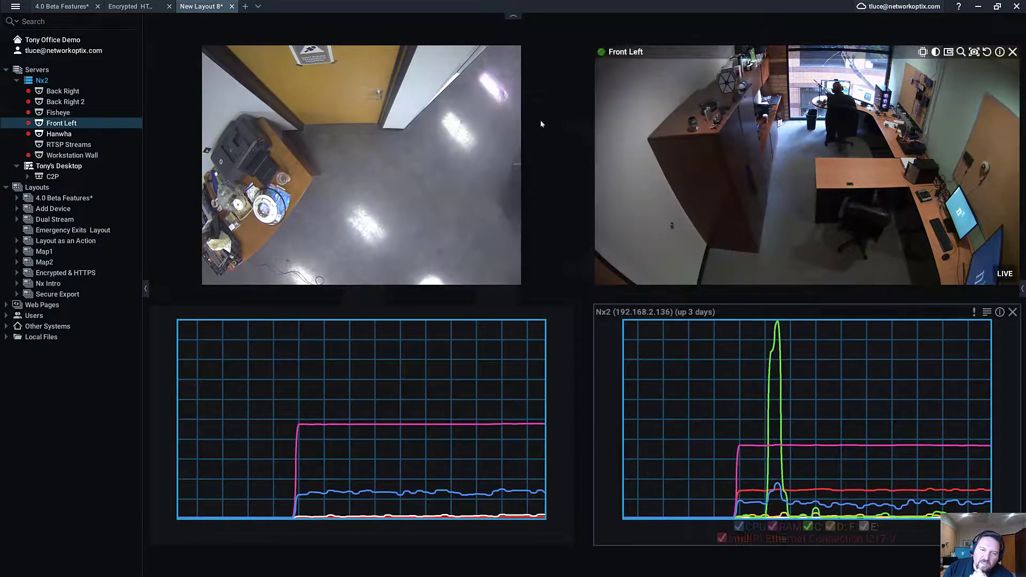
# Step: Rearrange the camera tiles: Front Left top-left, Hanwha upper-right, and add the Fisheye stream
pyautogui.click(516, 52)
pyautogui.click(1013, 29)
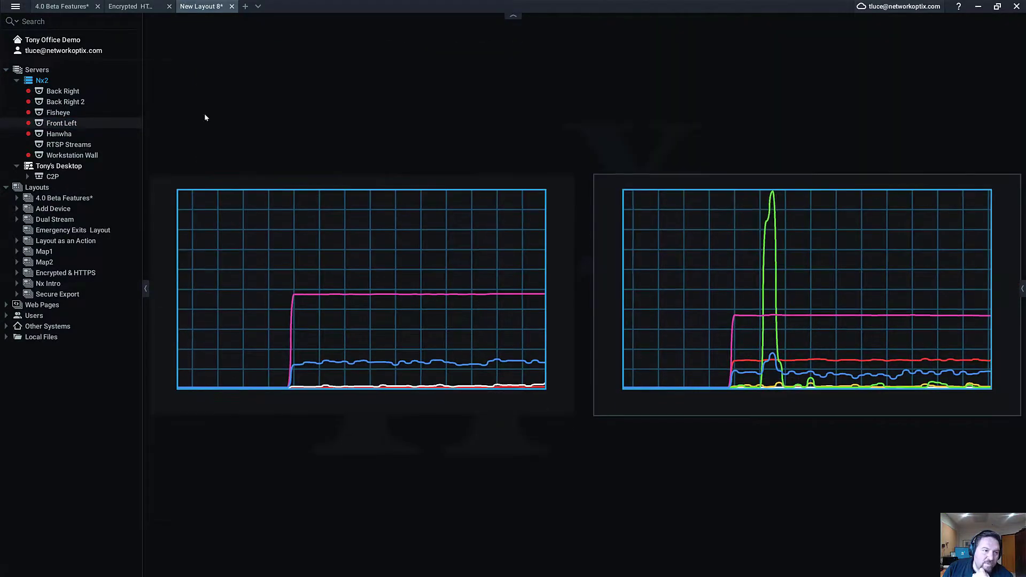
pyautogui.moveTo(61, 123); pyautogui.dragTo(296, 160)
pyautogui.moveTo(100, 134); pyautogui.dragTo(759, 283)
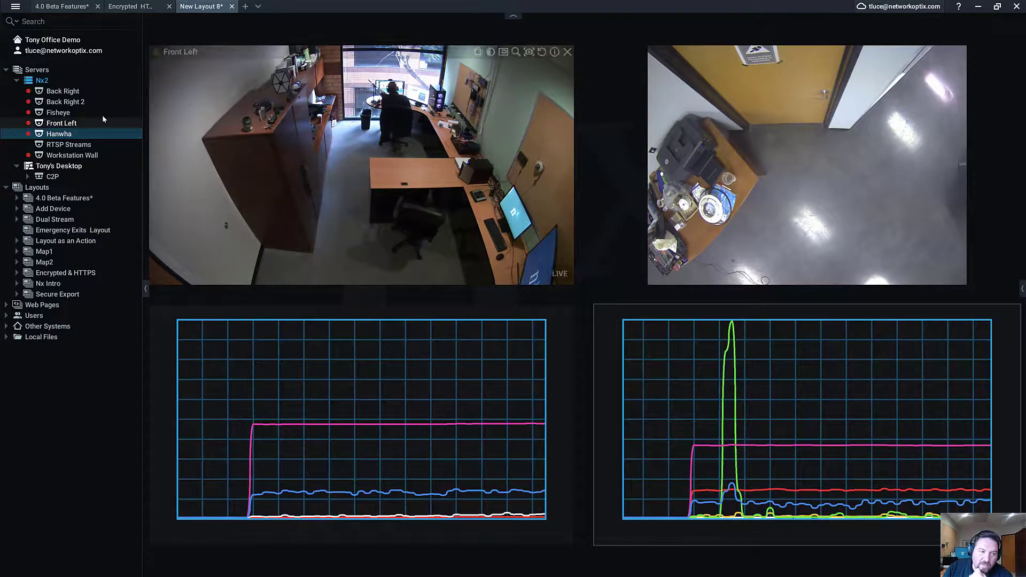
pyautogui.moveTo(57, 112); pyautogui.dragTo(289, 204)
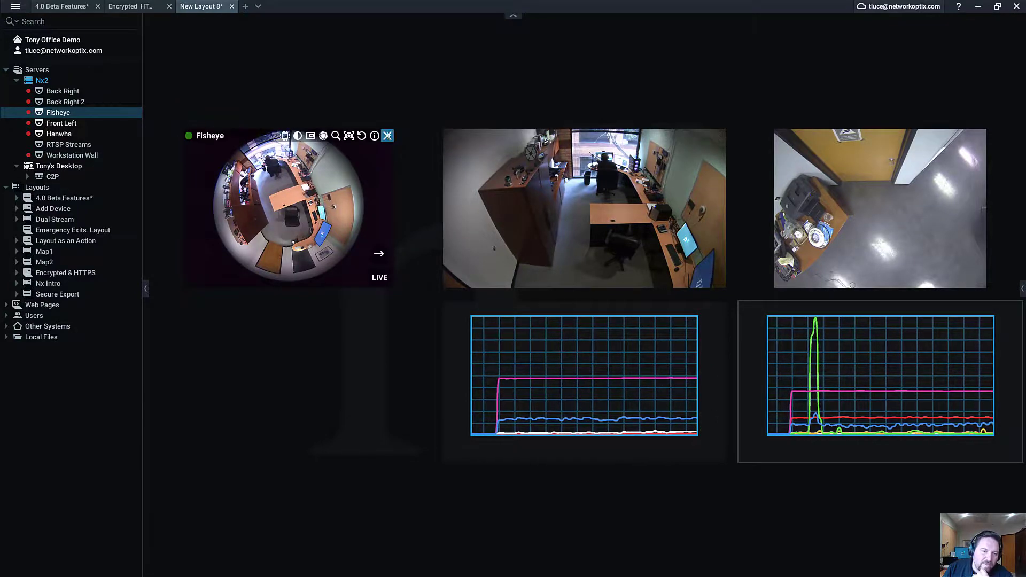
# Step: Remove the Fisheye, Front Left and Hanwha tiles, leaving only the two server graphs
pyautogui.click(387, 137)
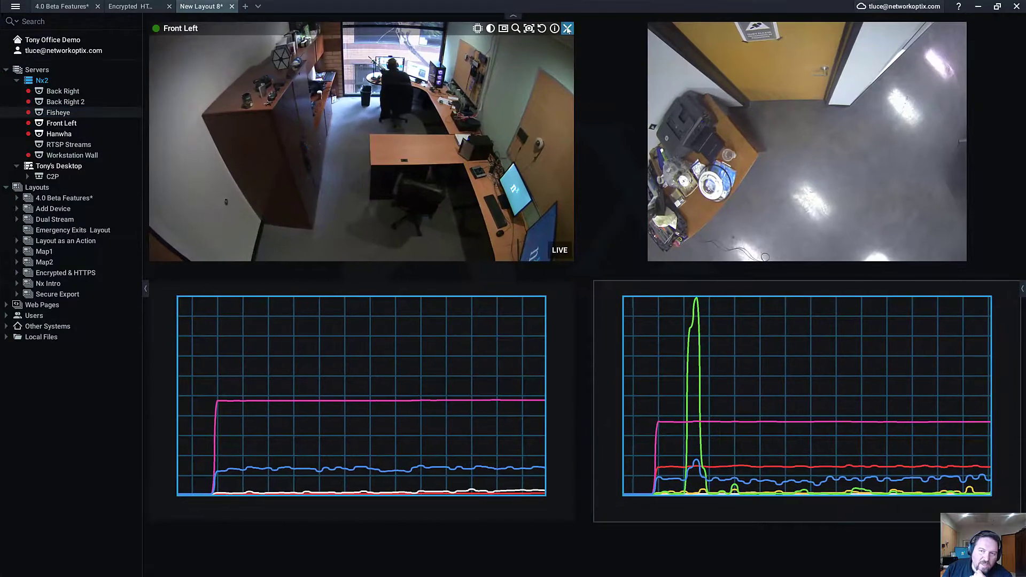
pyautogui.click(572, 27)
pyautogui.click(959, 29)
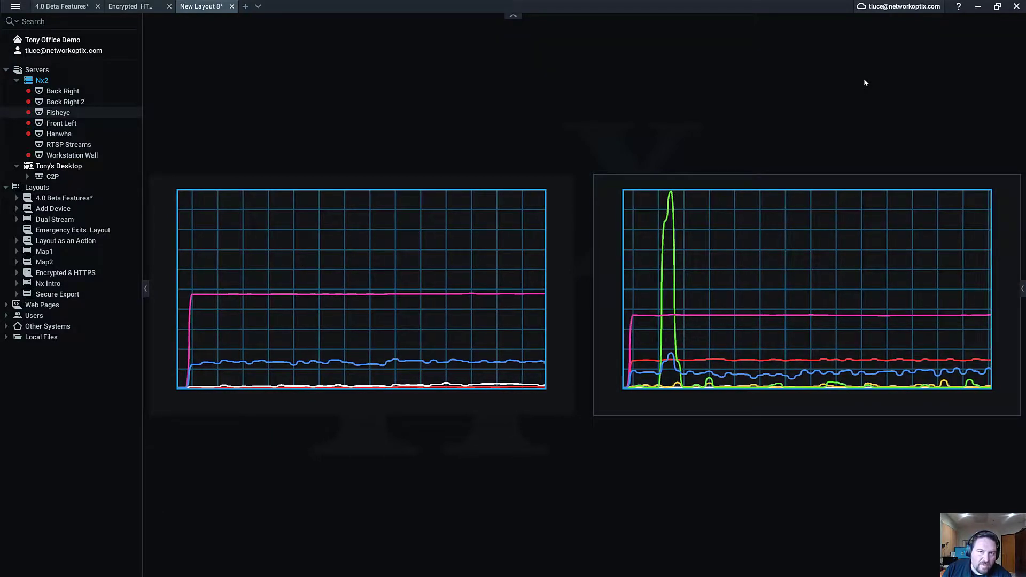
# Step: Turn off Allow only secure connections in System Administration, apply and close the dialog
pyautogui.click(15, 7)
pyautogui.click(47, 107)
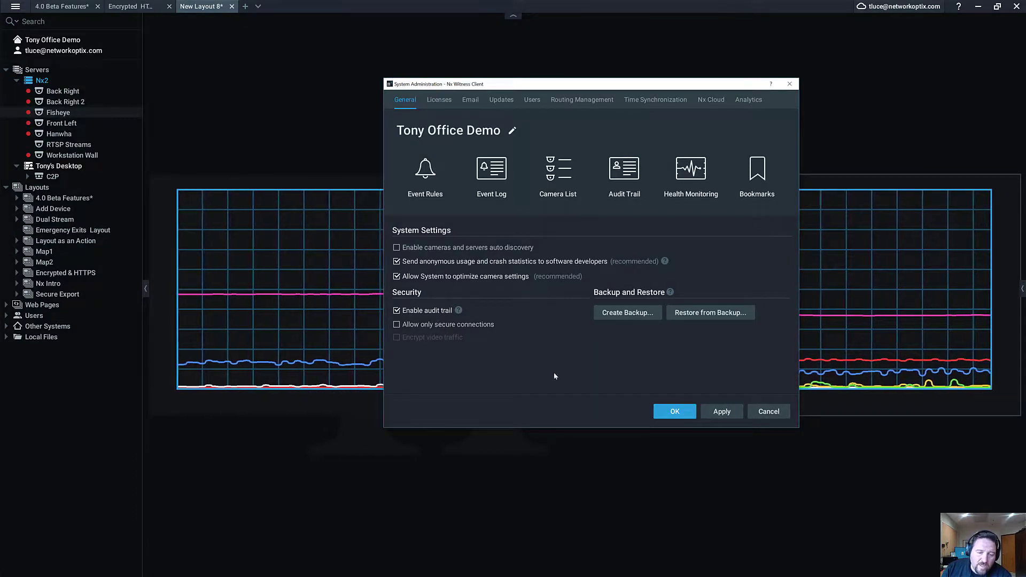
pyautogui.click(731, 414)
pyautogui.click(682, 413)
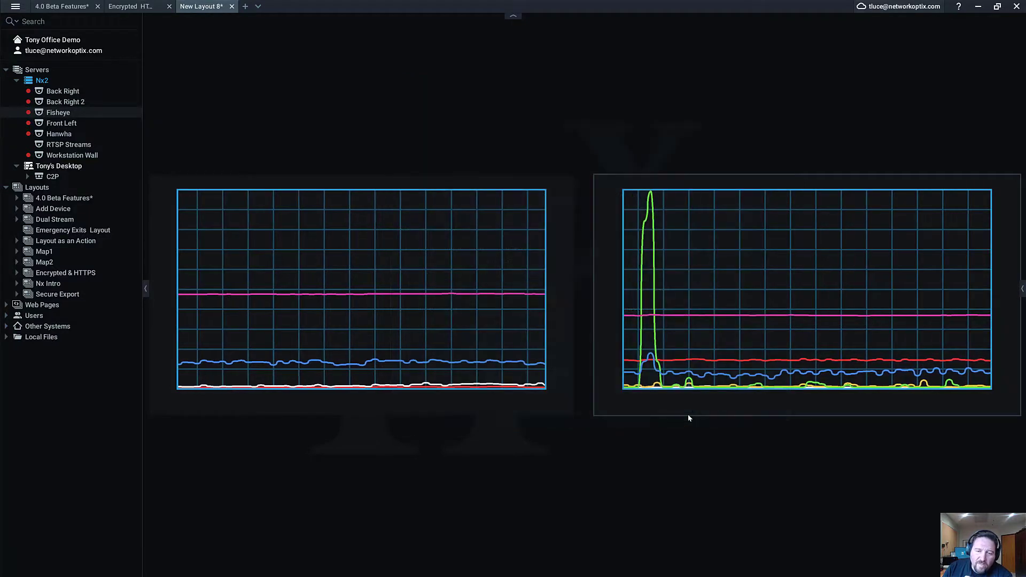